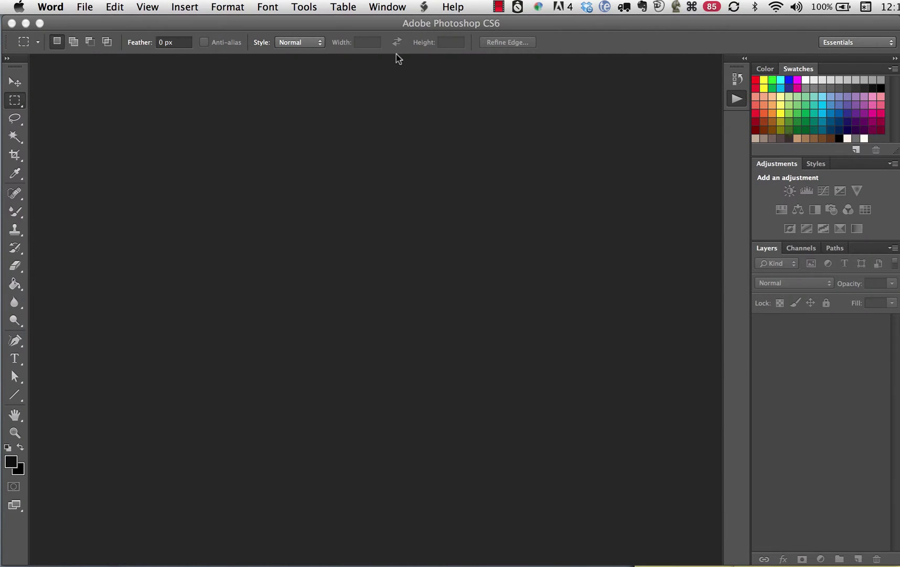
- Bring Photoshop to the front and check that the Actions panel shows the Example for Lee set
key(super+Tab)
key(super+Tab)
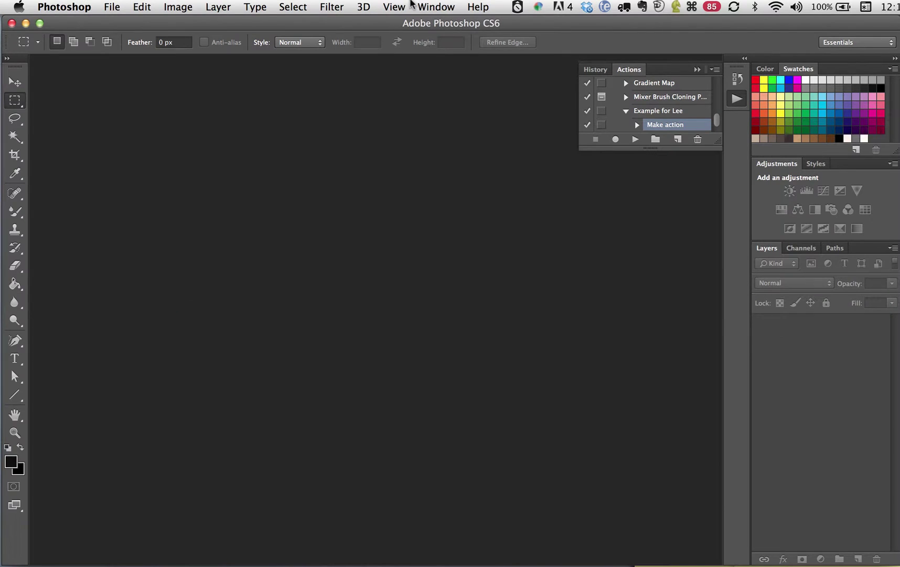
click(436, 7)
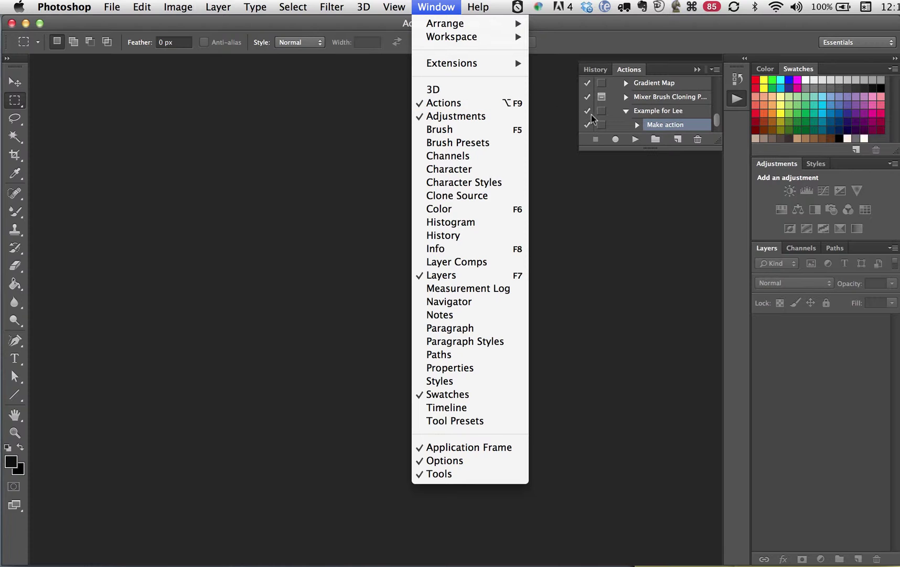
click(624, 120)
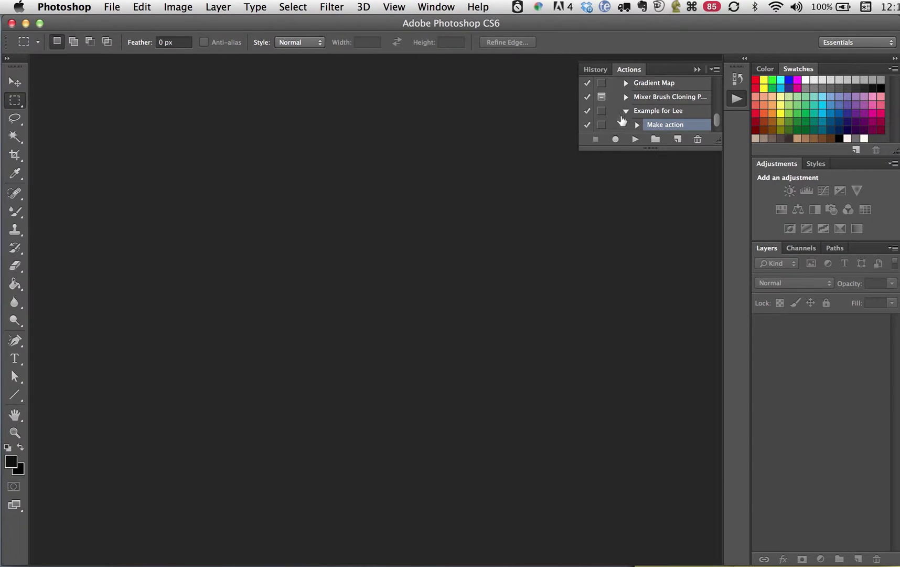
- Create a new action named 'Example for Lee ♥' with the Shift+F12 shortcut
click(715, 70)
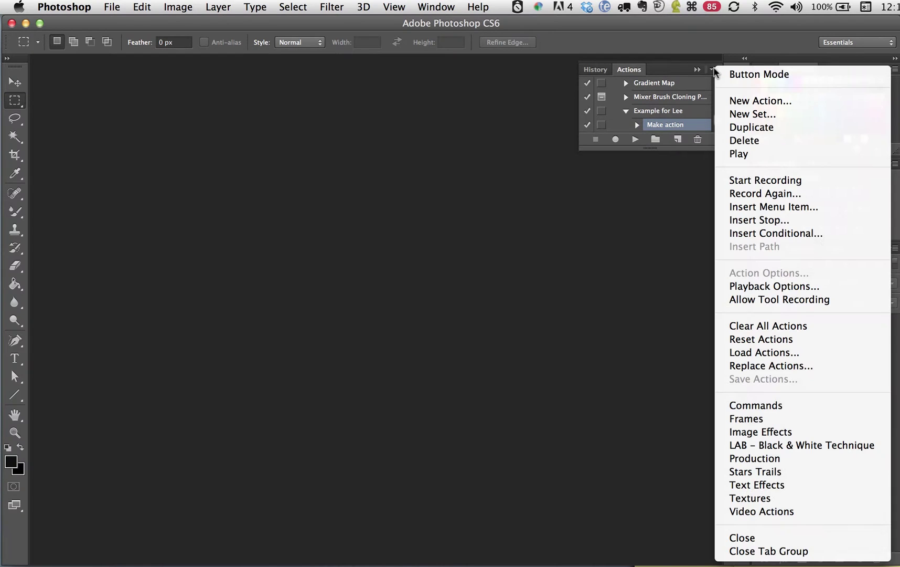
click(754, 101)
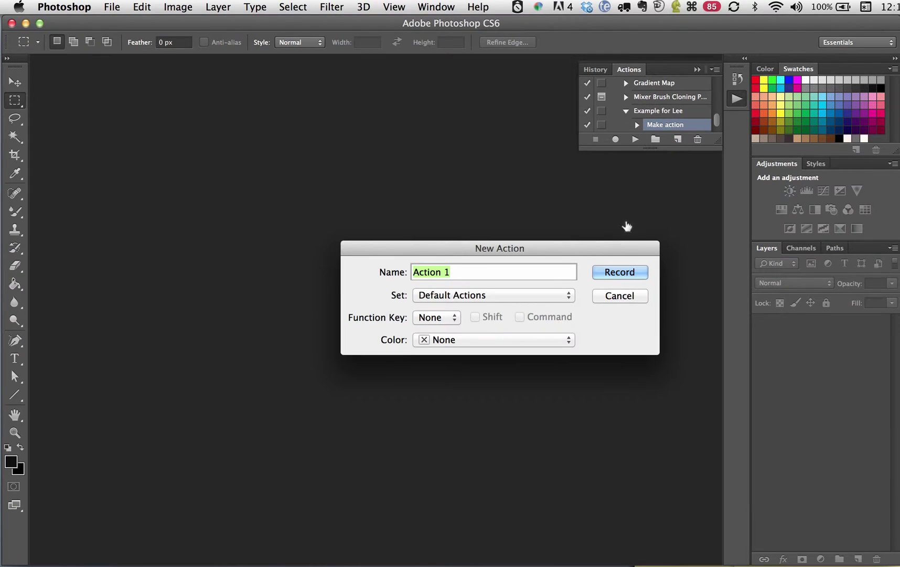
text(Exam)
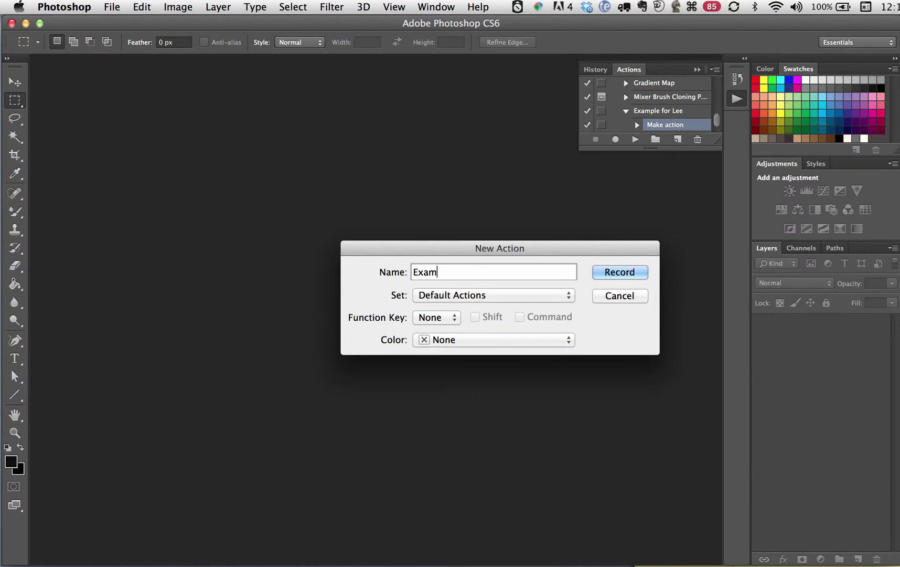
text(ple for Lee ♥)
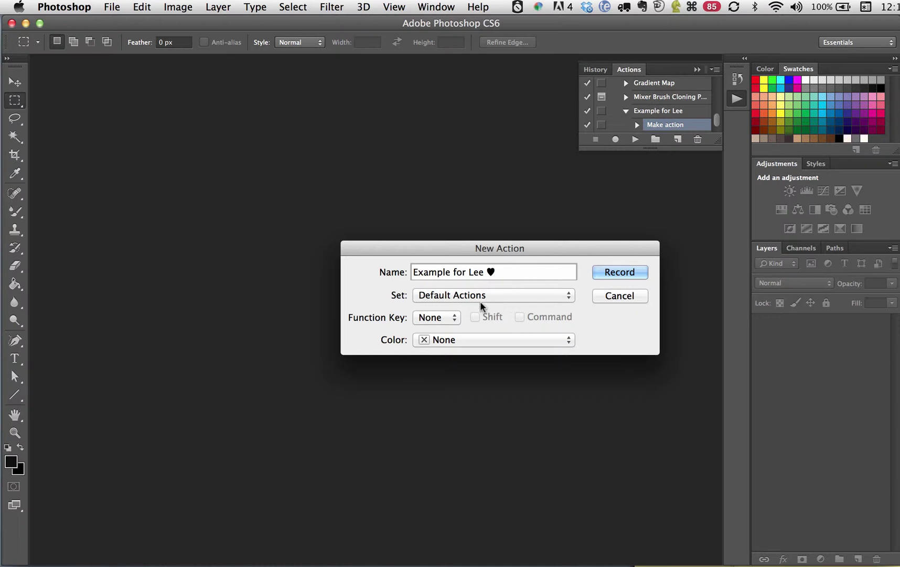
click(451, 318)
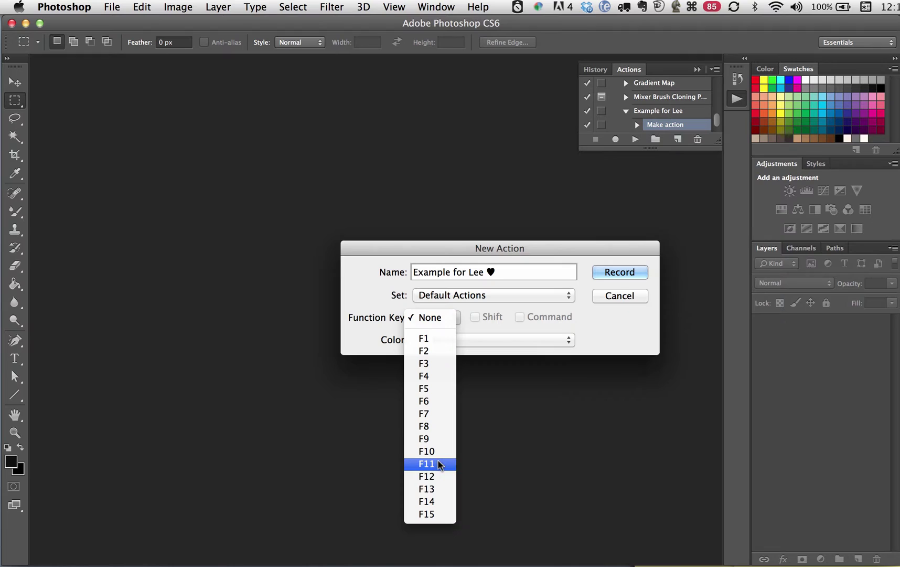
click(427, 476)
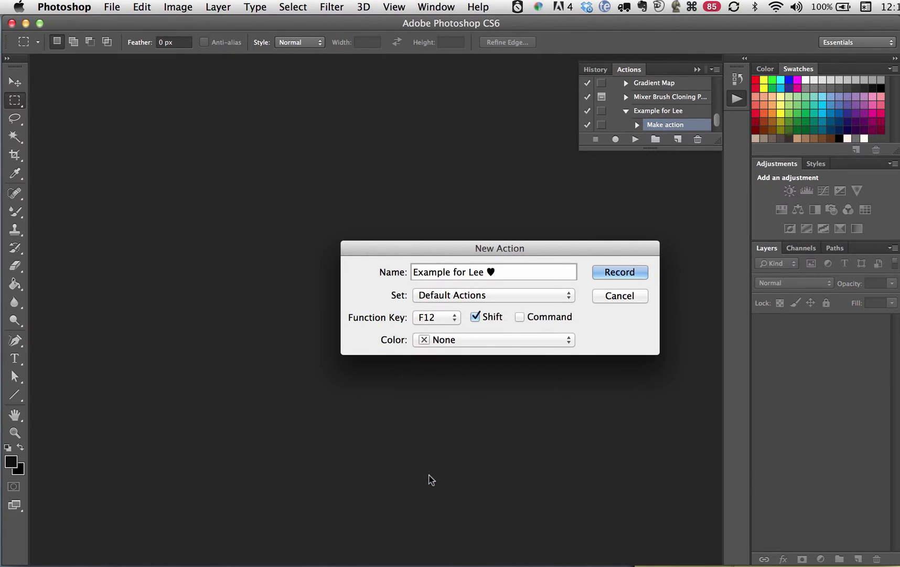
- Start recording the action and begin a new document named 'Example for Lee ♥'
click(618, 273)
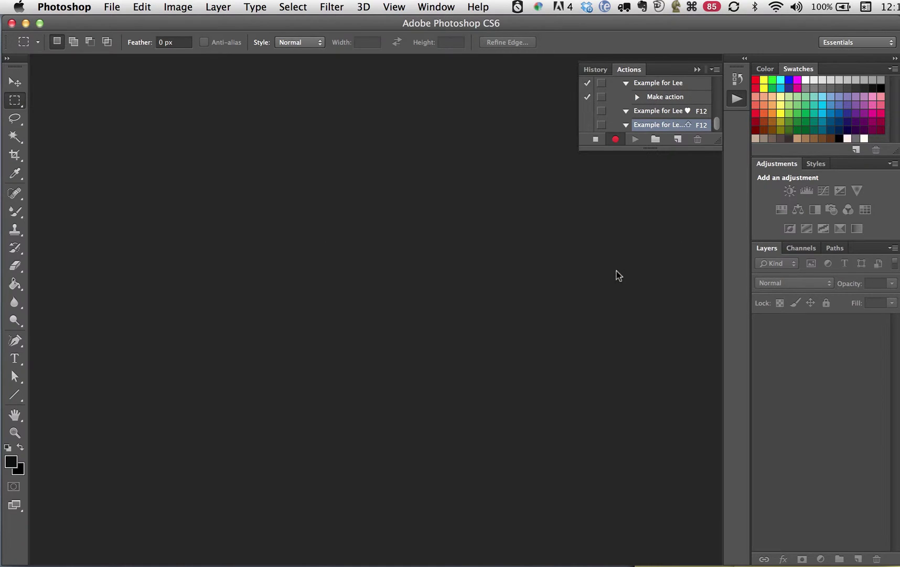
click(113, 8)
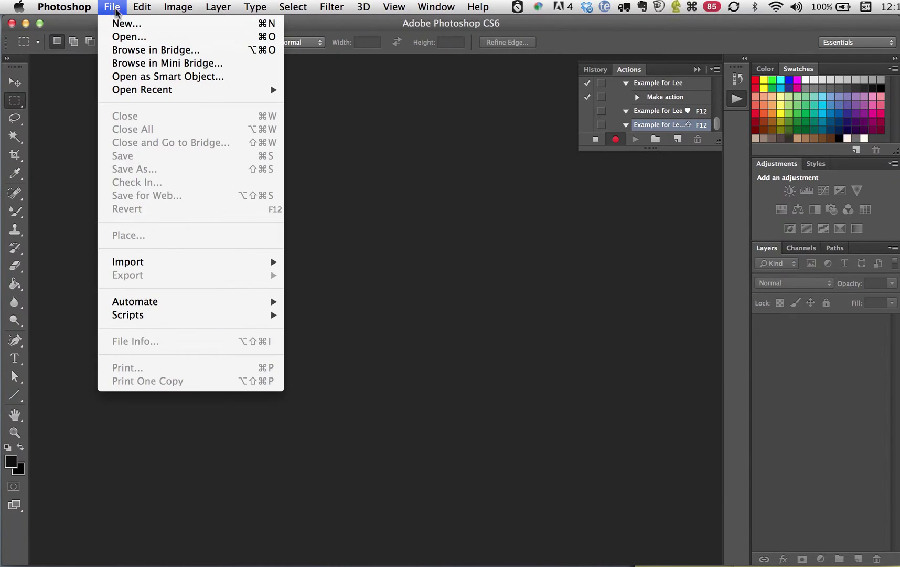
click(129, 24)
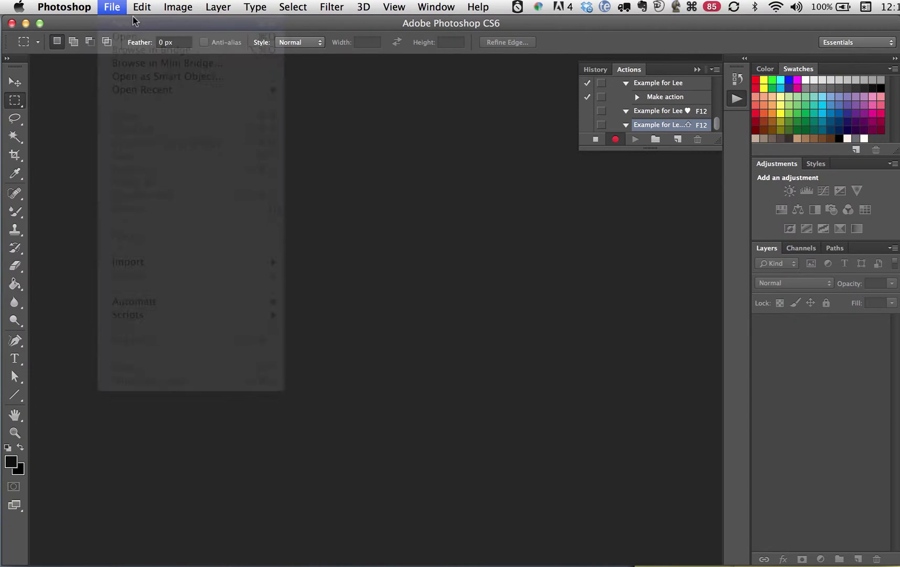
text(E)
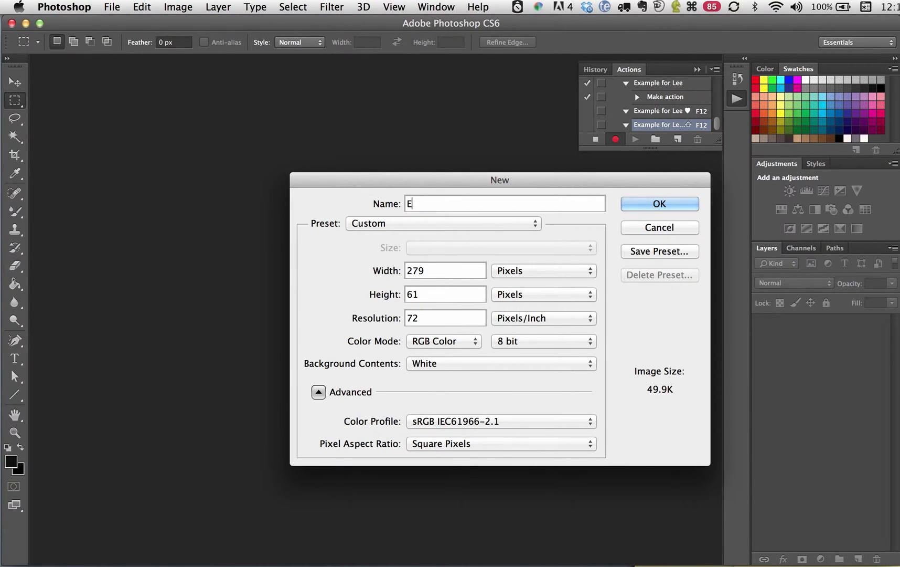
text(xample for Lee hhear)
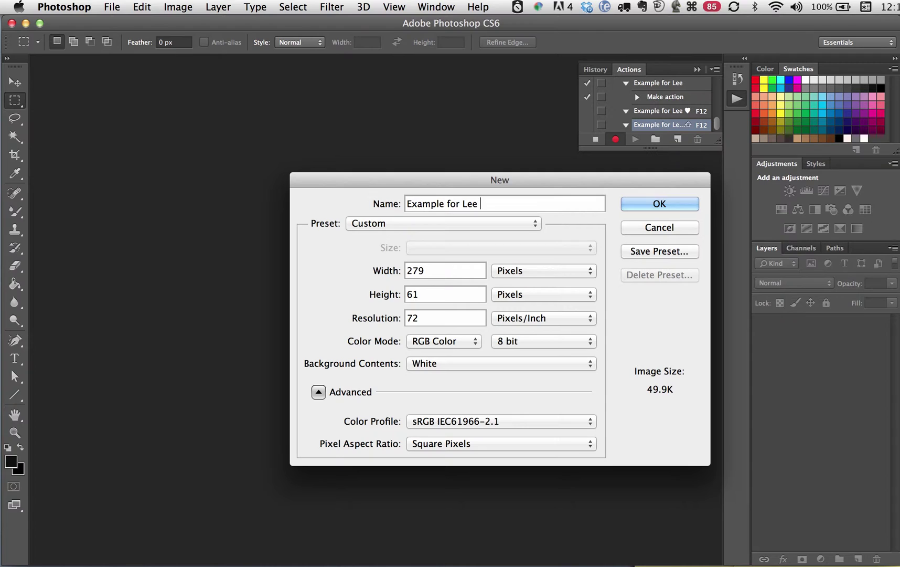
key(BackSpace)
key(BackSpace)
key(BackSpace)
key(BackSpace)
- Make the document 600×600 pixels at 300 ppi in RGB Color and create it
click(391, 269)
text(600)
key(Tab)
text(600)
key(Tab)
text(300)
click(449, 342)
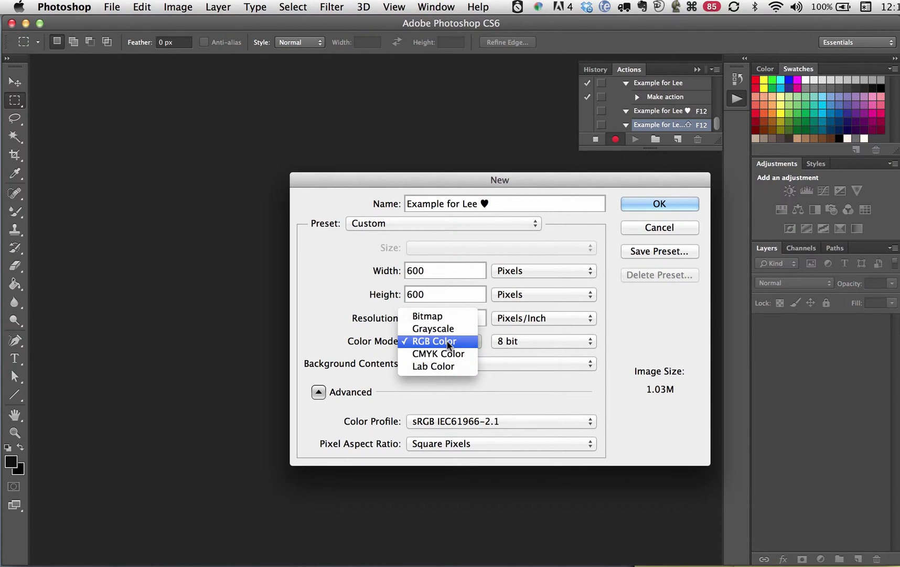
click(447, 342)
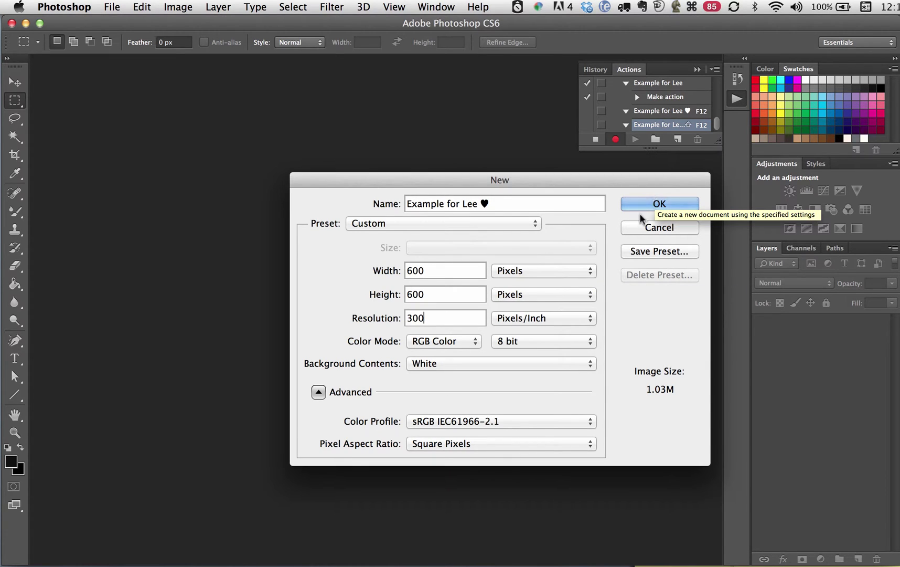
click(654, 202)
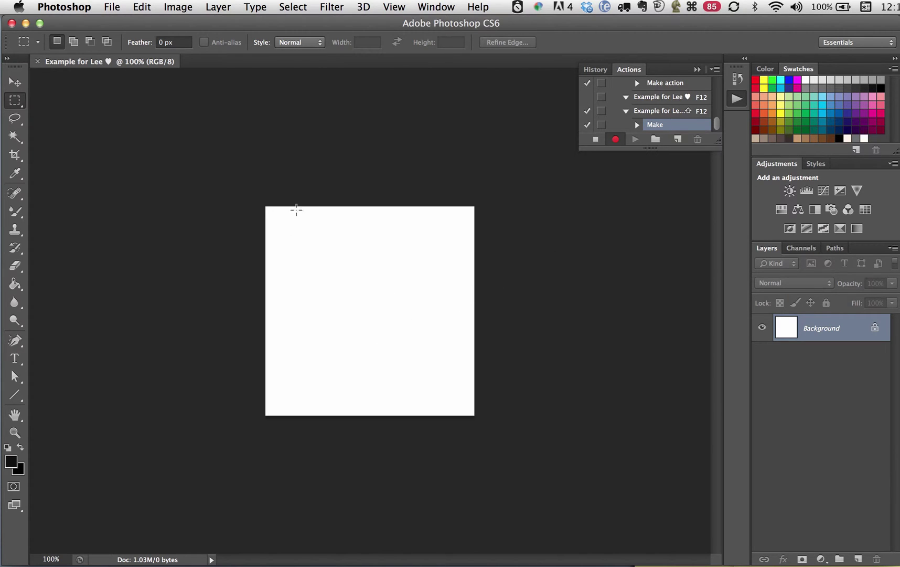
- Add a new layer named Black from the Layers panel menu
click(431, 7)
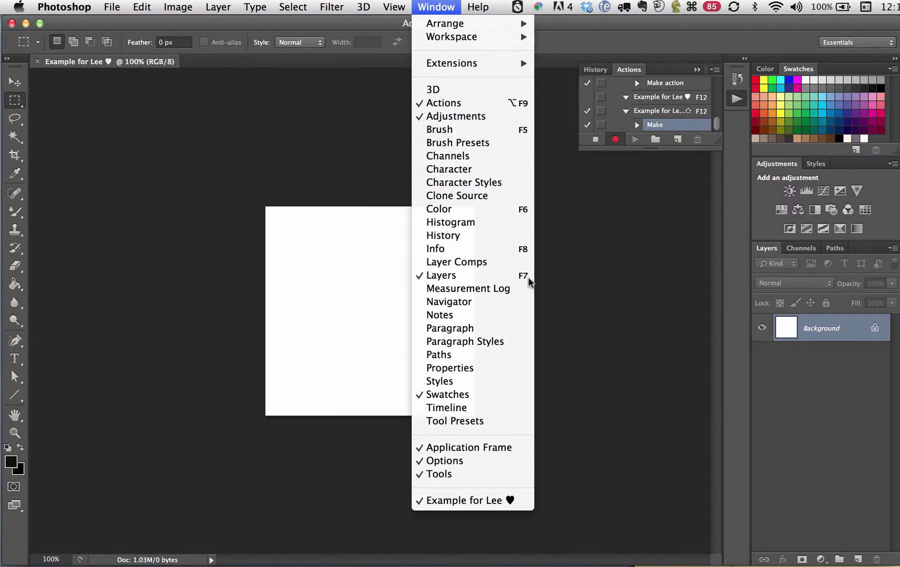
click(834, 351)
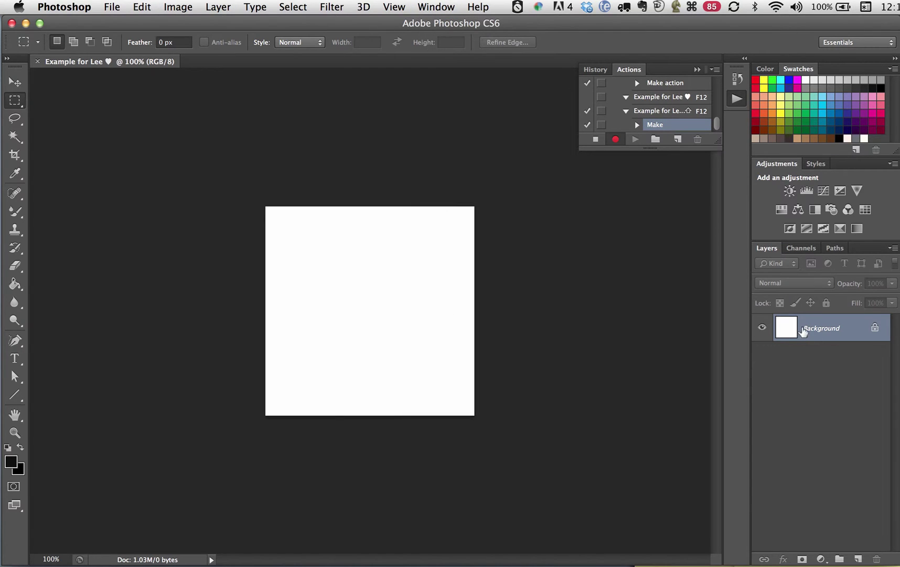
click(893, 249)
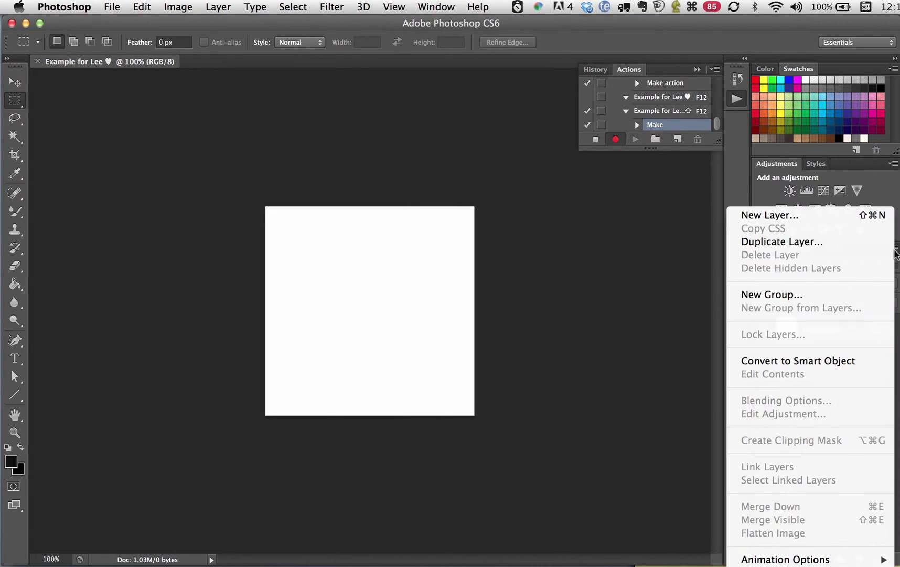
click(874, 217)
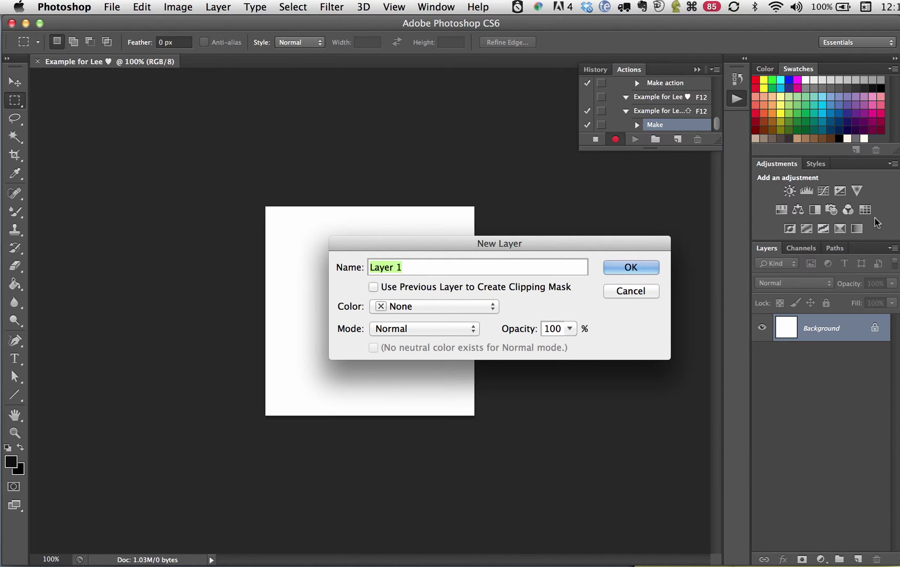
text(Black)
click(640, 269)
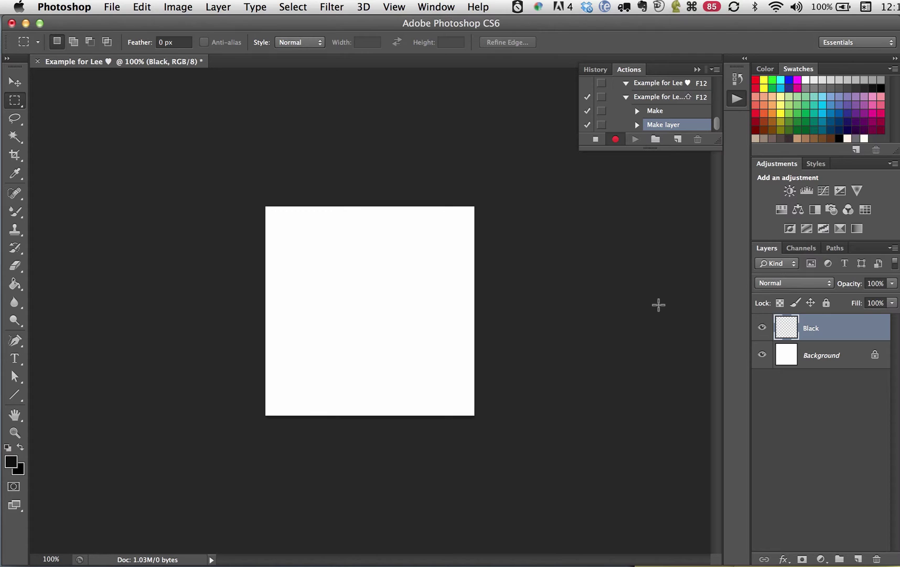
- Add two more layers named Color and Sketch with Shift+Cmd+N
key(super+shift+n)
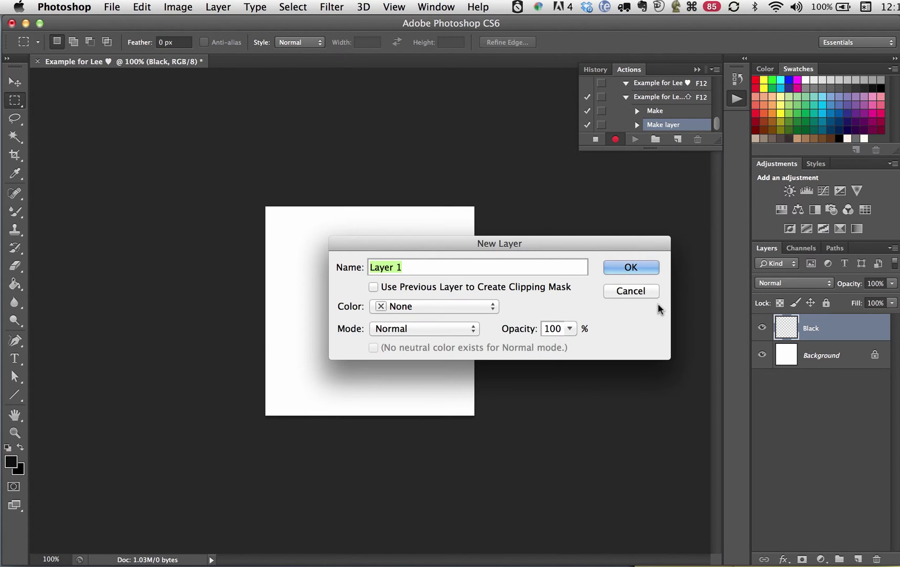
text(Color)
key(Return)
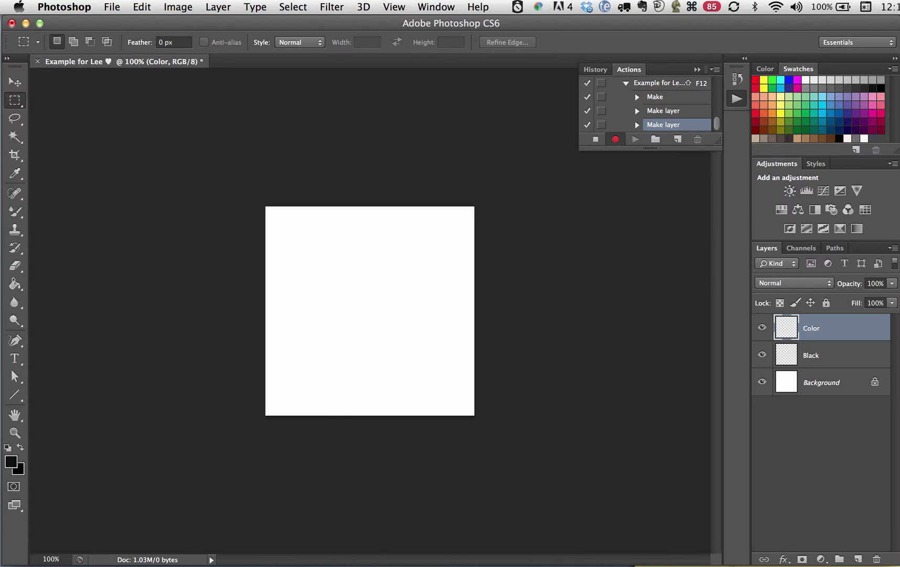
key(super+shift+n)
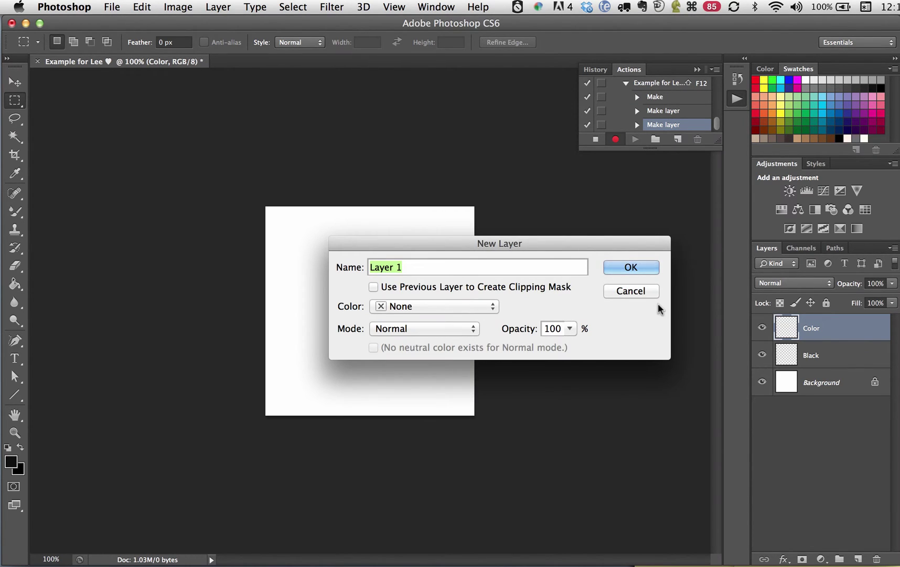
text(Sketch)
key(Return)
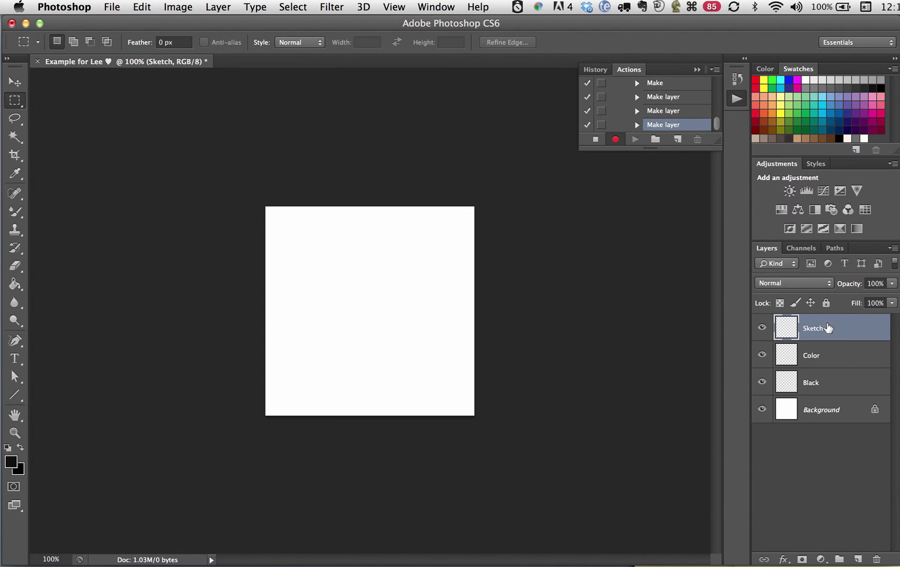
- Move the Color and Black layers above Sketch, then stop recording the action
drag(834, 326, 826, 422)
drag(828, 352, 827, 321)
drag(828, 379, 820, 341)
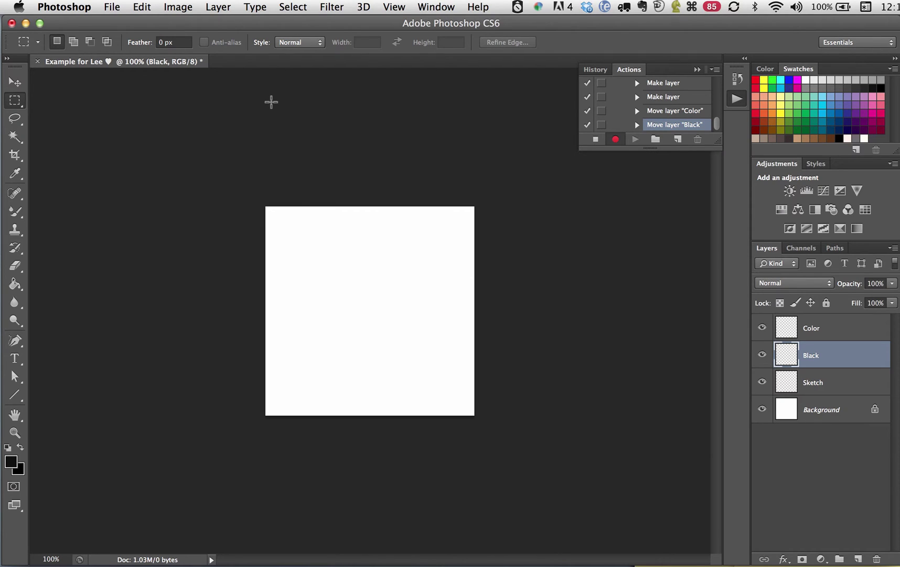
click(594, 141)
- Save the document to the Desktop as 'Example for Lee ♥ .psd' with maximized compatibility and close it
key(super+w)
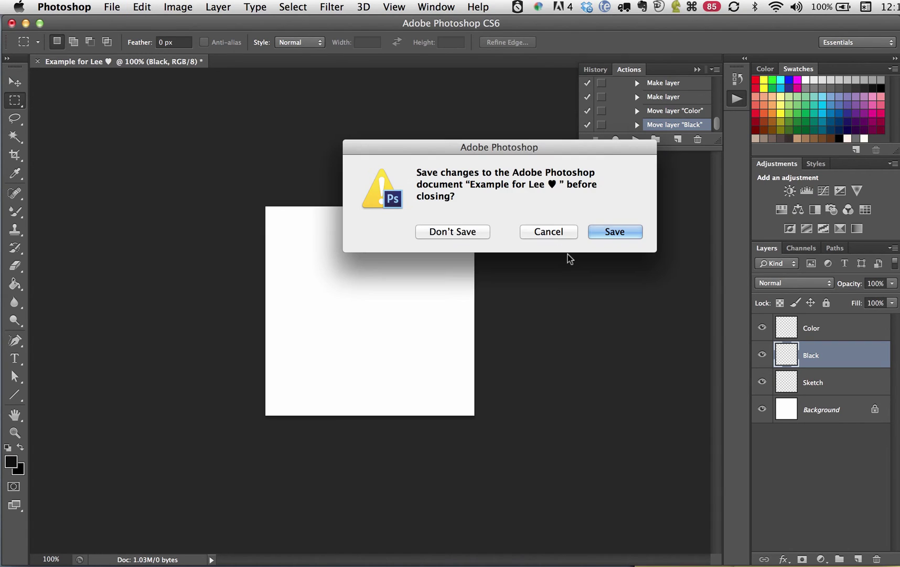
click(615, 231)
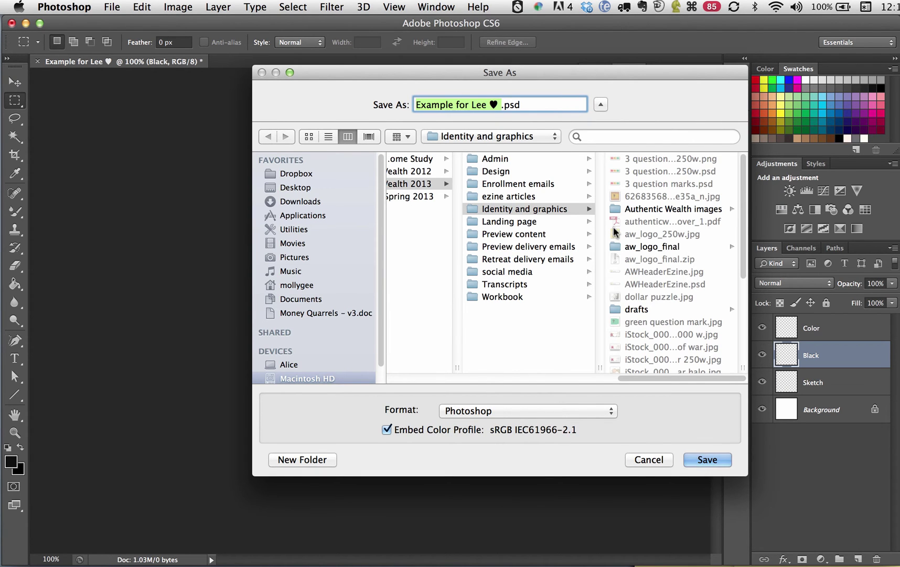
click(325, 189)
key(Return)
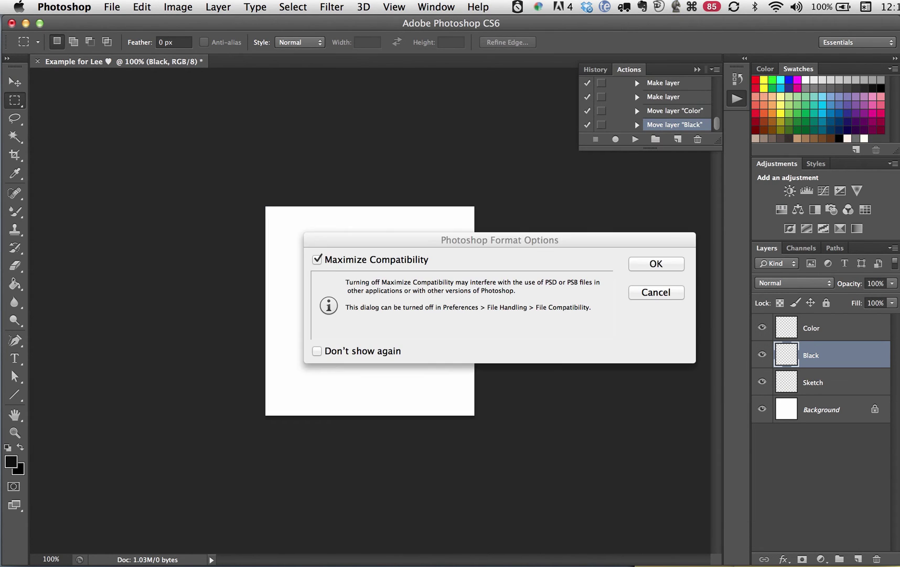
key(Return)
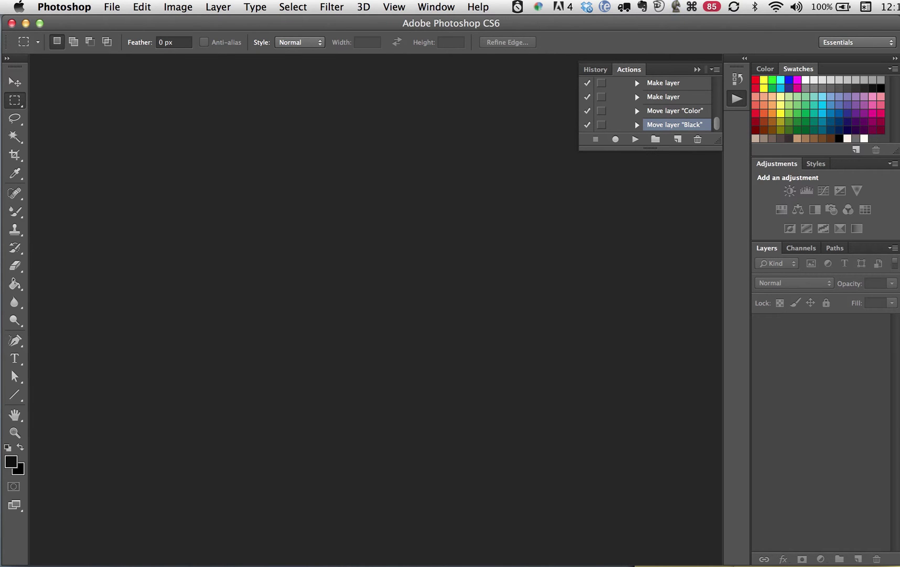
key(F12)
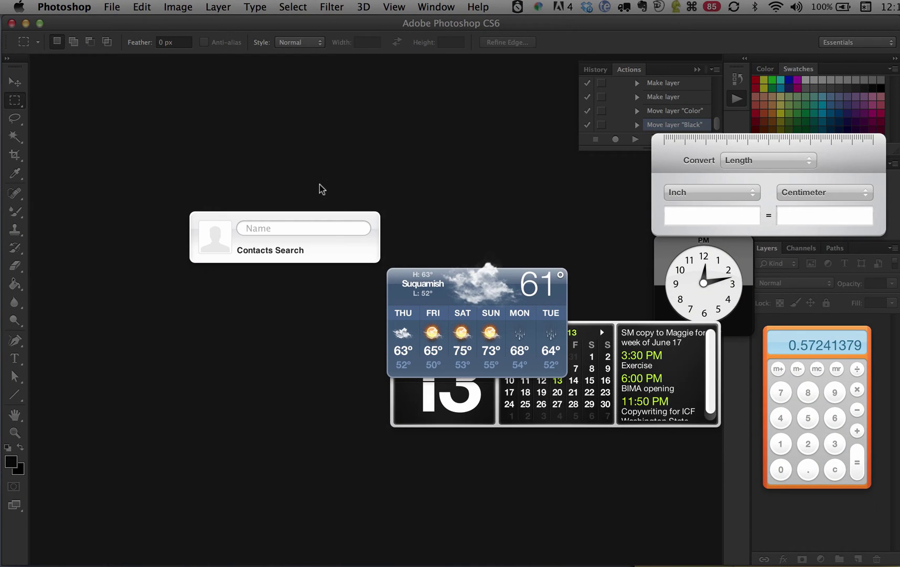
key(F12)
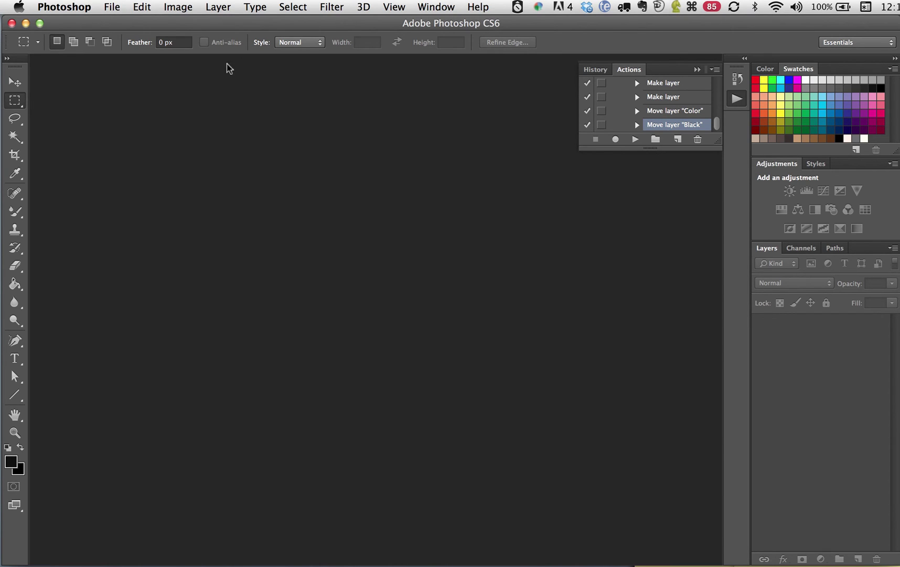
- Disable the F12 Show Dashboard shortcut in System Preferences' Keyboard settings, then close the window
click(21, 6)
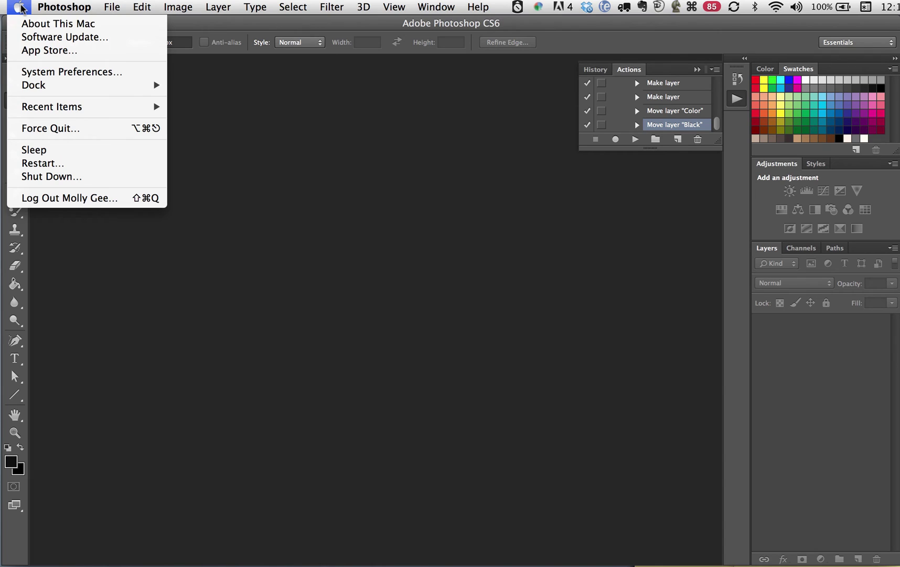
click(64, 72)
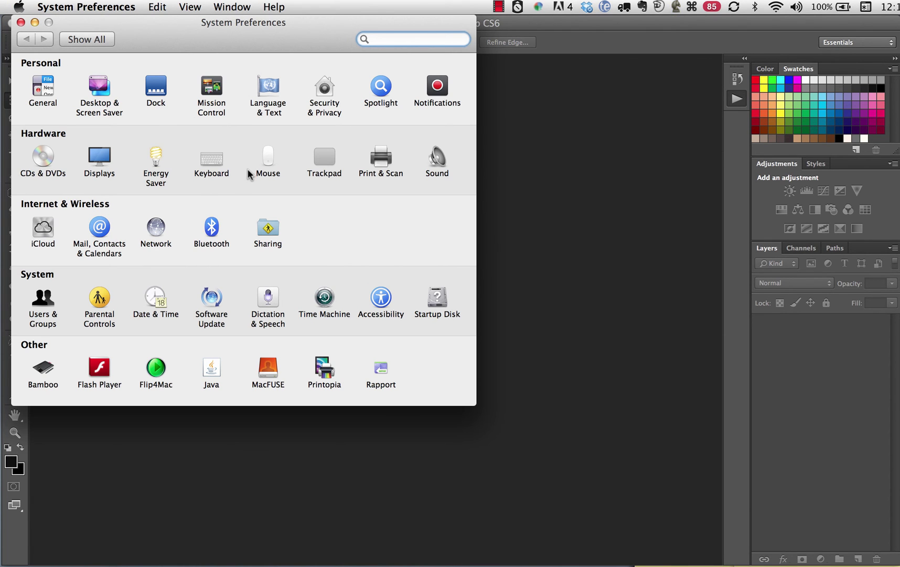
click(212, 160)
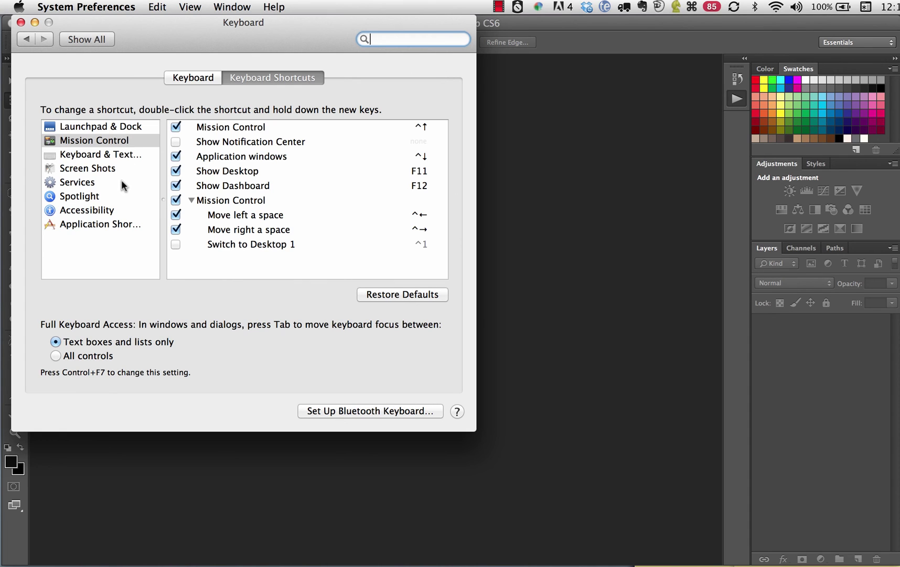
click(223, 184)
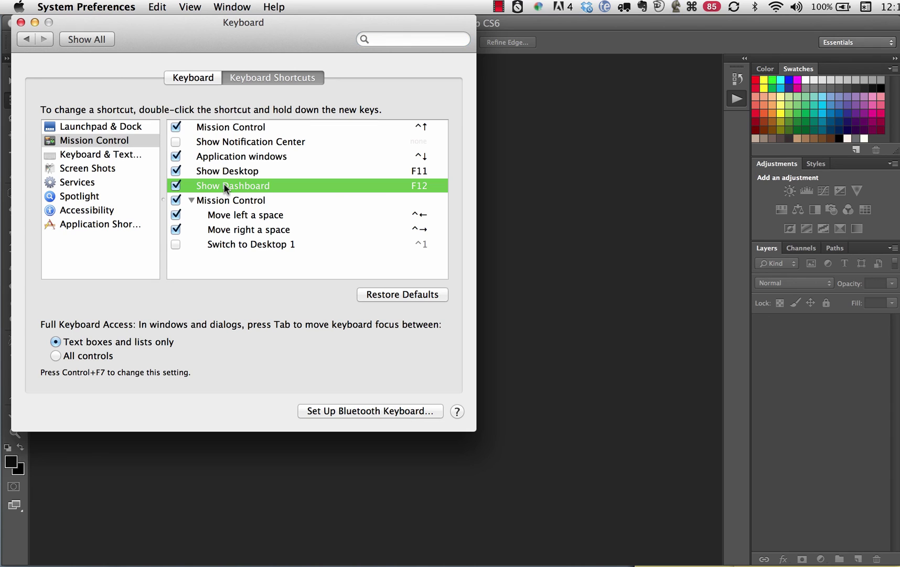
click(175, 185)
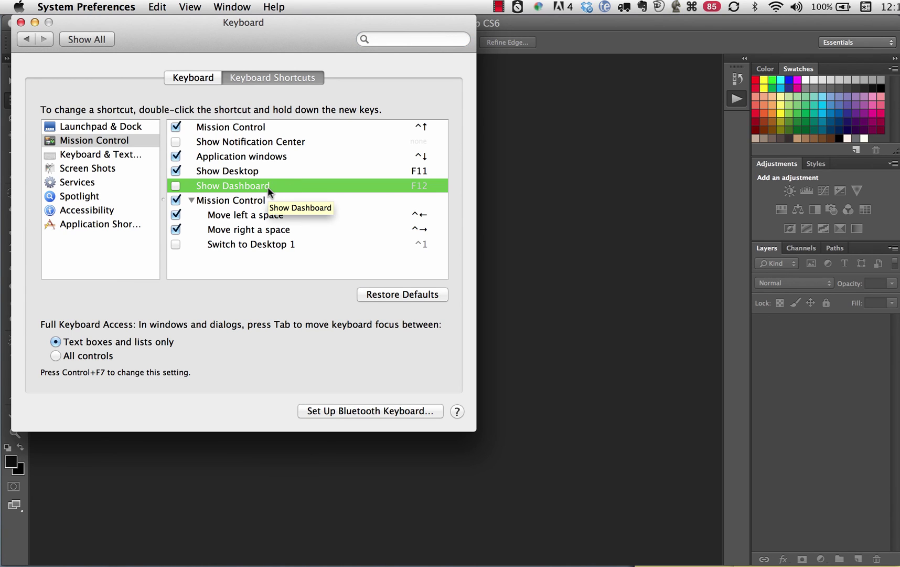
click(21, 22)
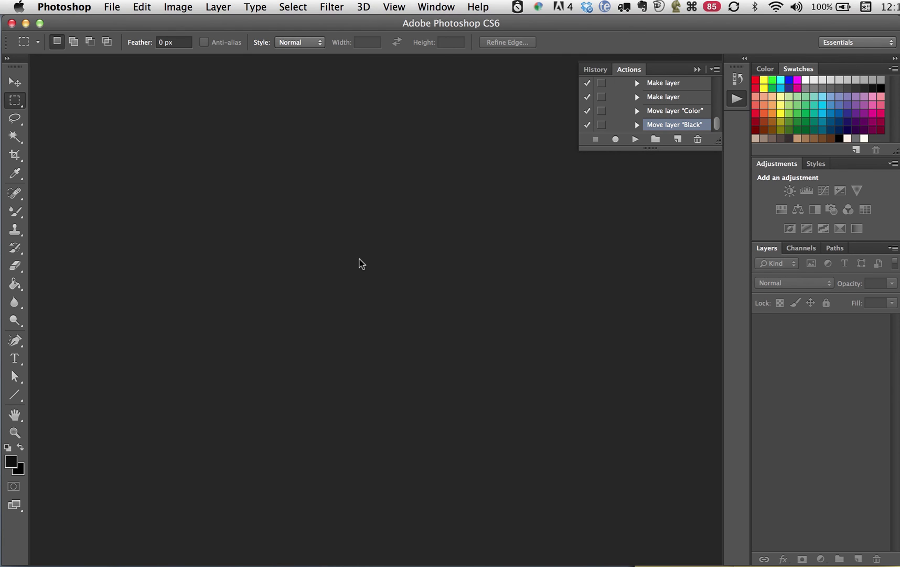
- Try the action's shortcut key again, then switch to Microsoft Word
key(XF86AudioRaiseVolume)
key(super+Tab)
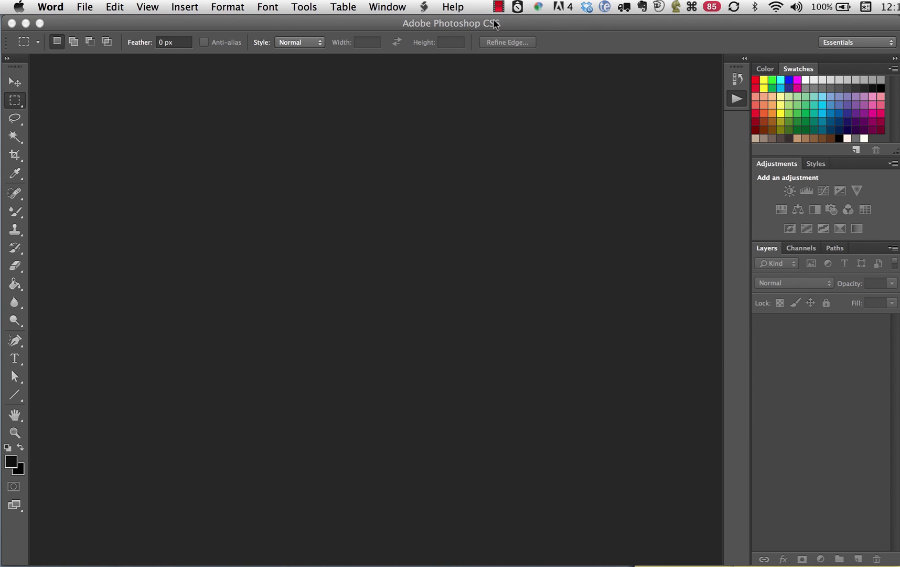
click(497, 6)
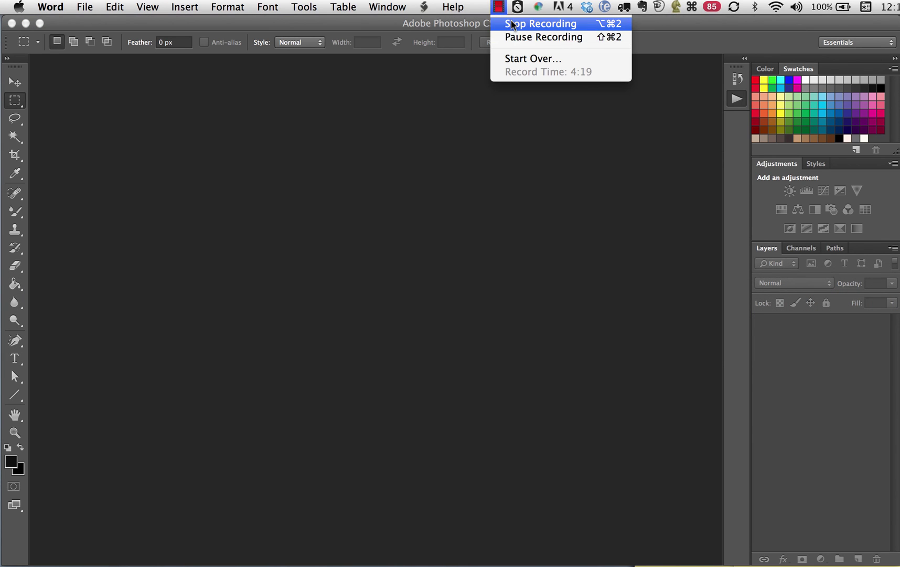